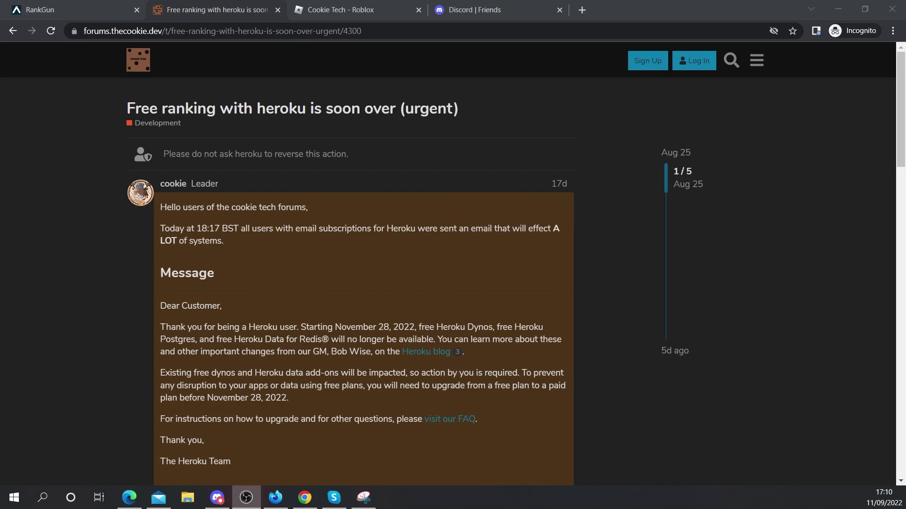
drag(125, 109, 149, 109)
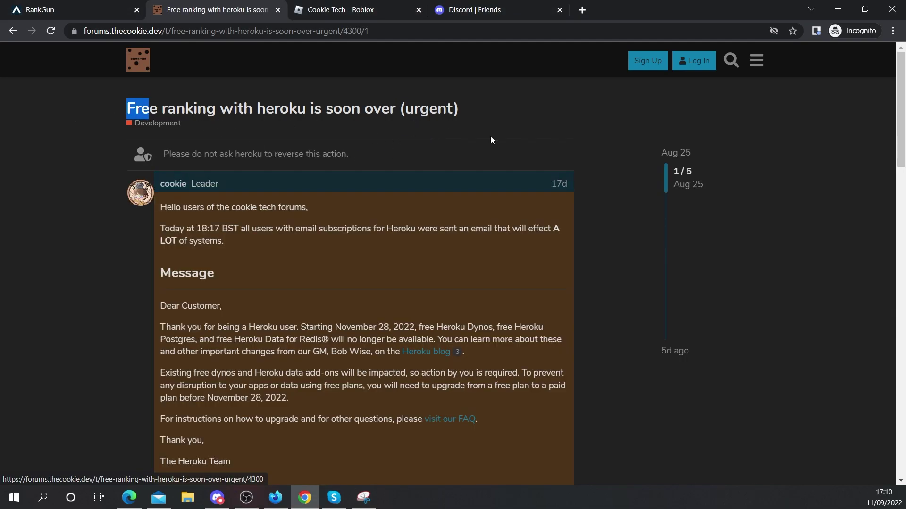
click(520, 129)
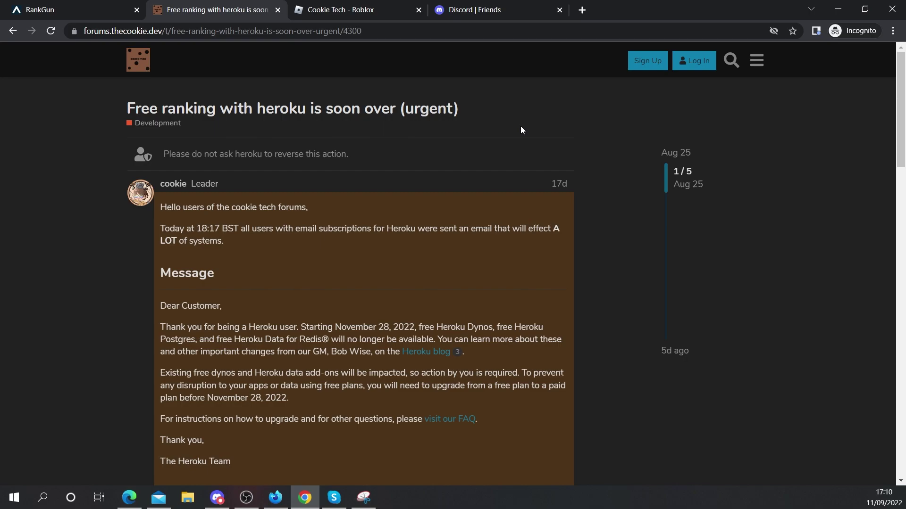
Open the RankGun pricing page and compare the features of the Free and Elite plans
key(ctrl+shift+Tab)
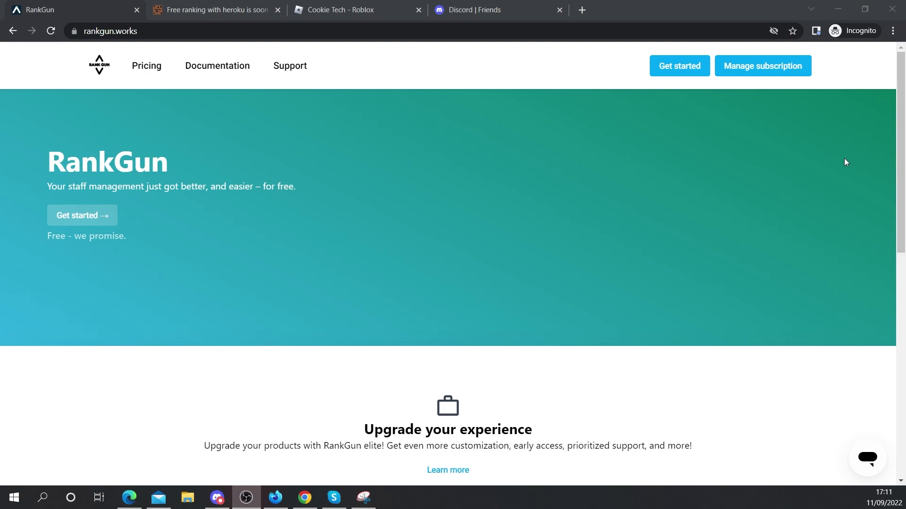
click(143, 72)
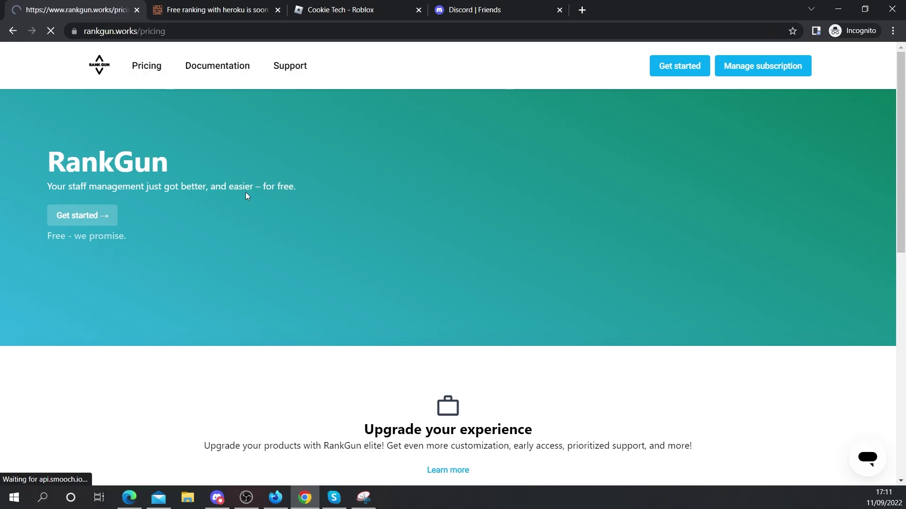
scroll(466, 166, down, 2)
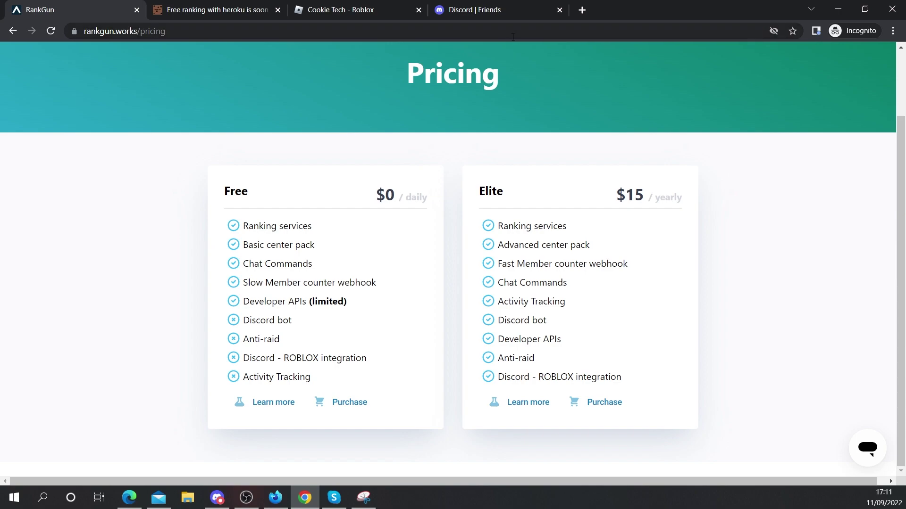
scroll(613, 91, up, 2)
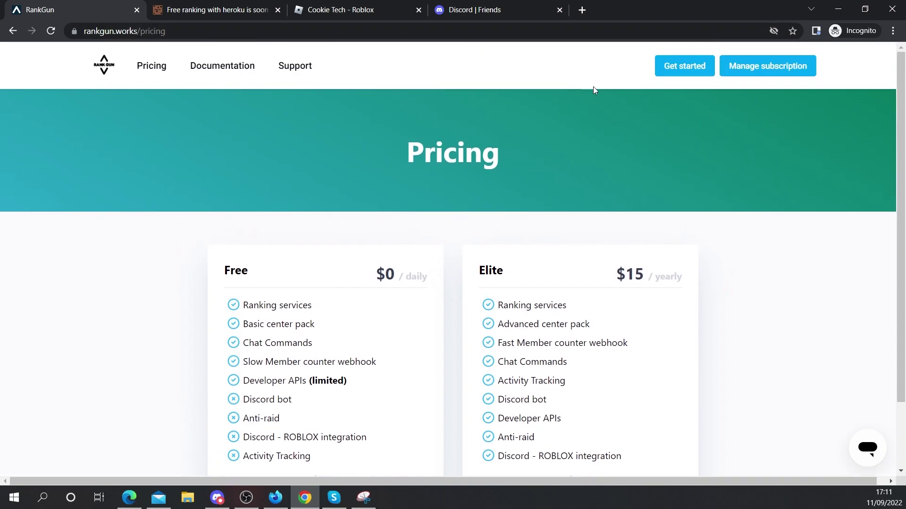
Get started with RankGun's Free Tier and copy the invite code of its Discord server
click(677, 75)
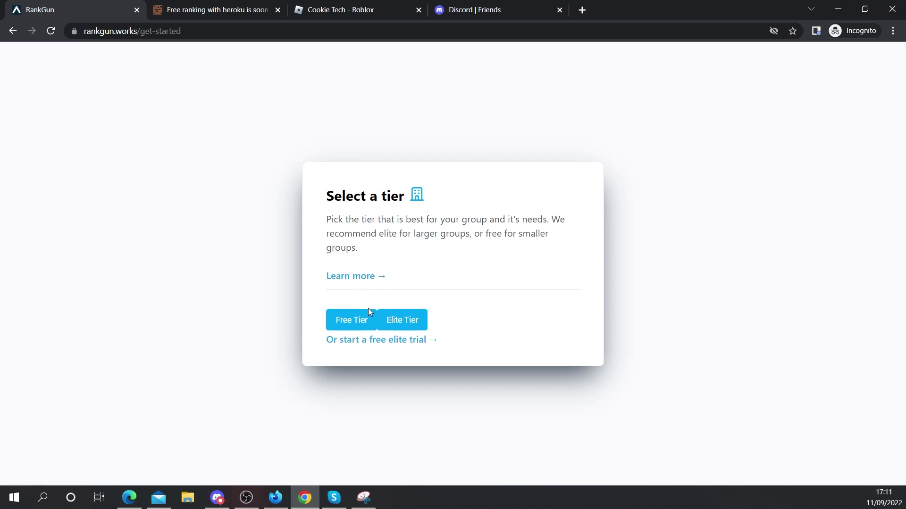
click(347, 322)
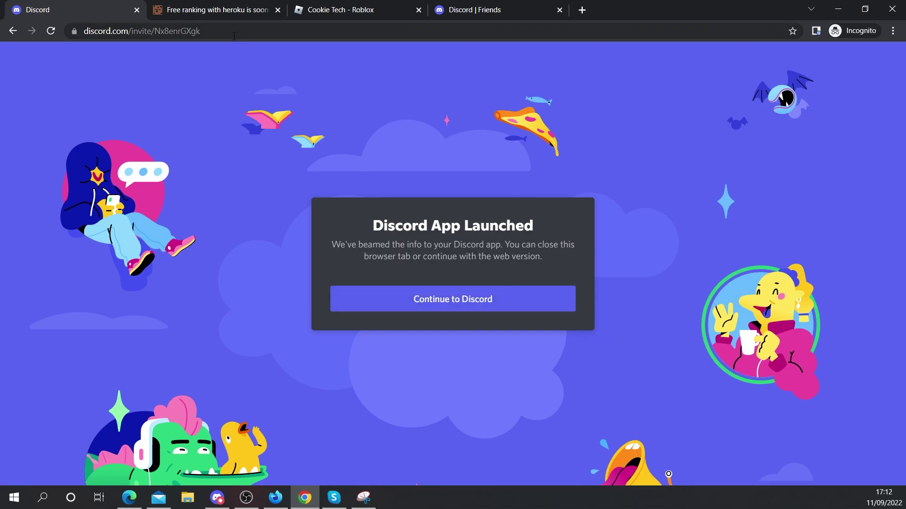
double_click(183, 31)
key(ctrl+c)
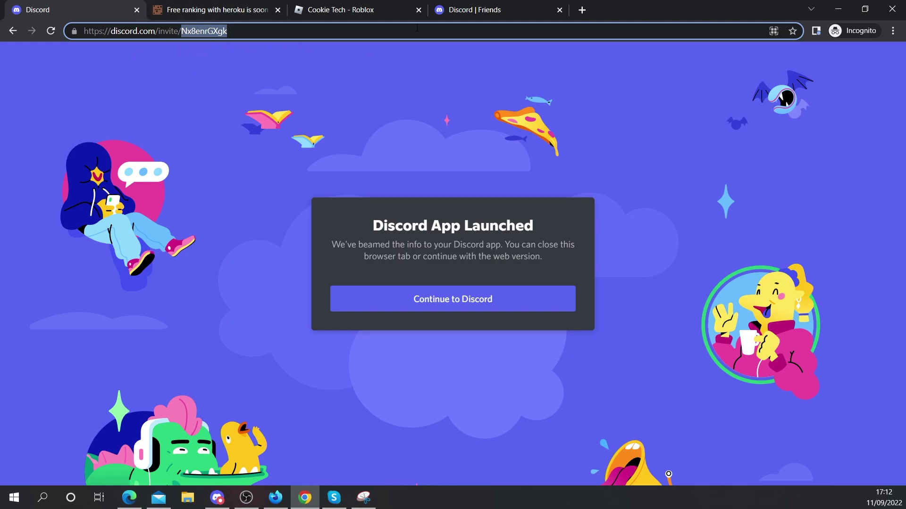
Join the RankGun server on Discord using the copied invite code
click(450, 11)
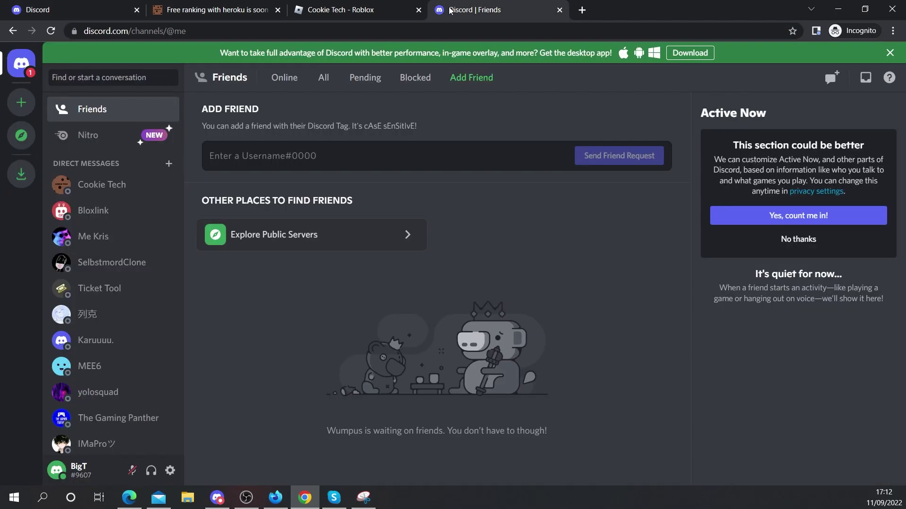
click(17, 103)
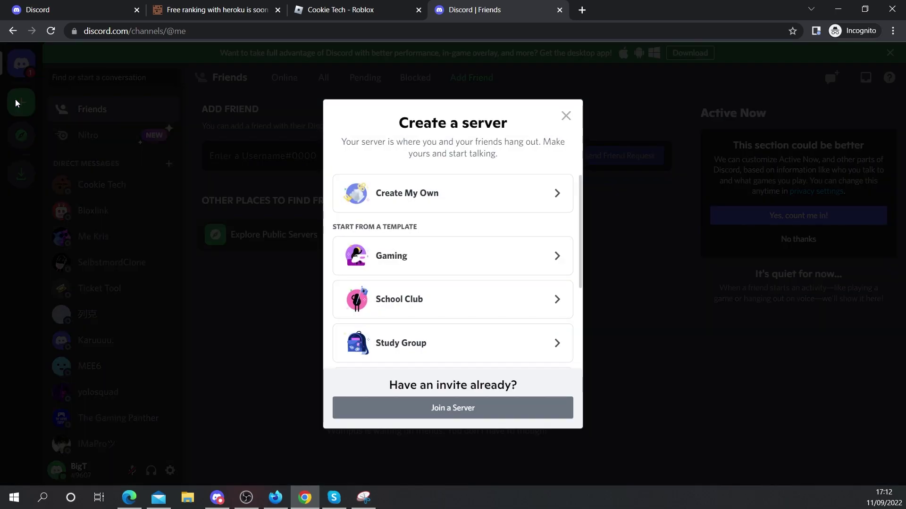
click(491, 409)
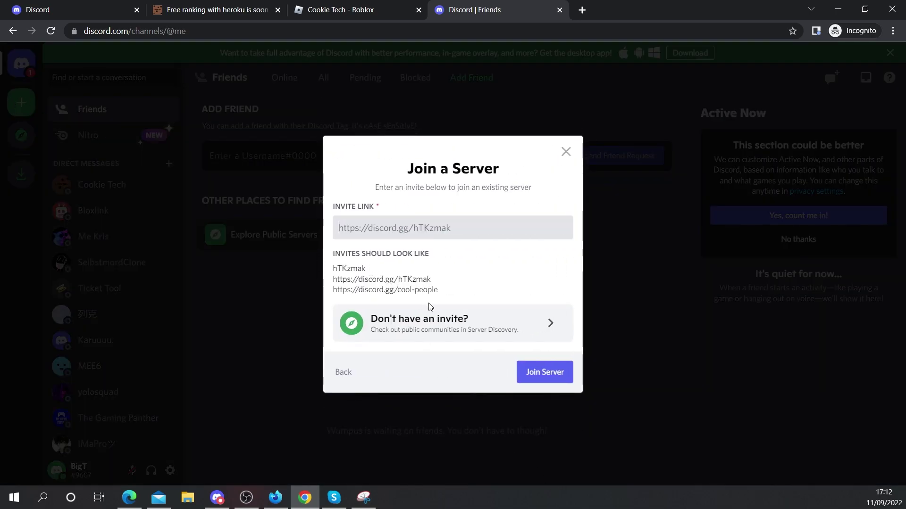
key(ctrl+v)
click(527, 378)
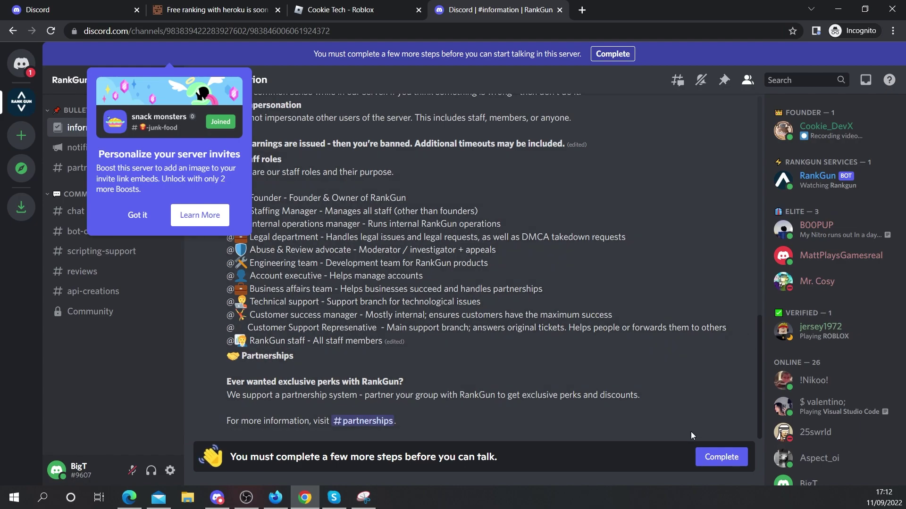
Agree to the RankGun server rules and submit the membership requirements
click(730, 461)
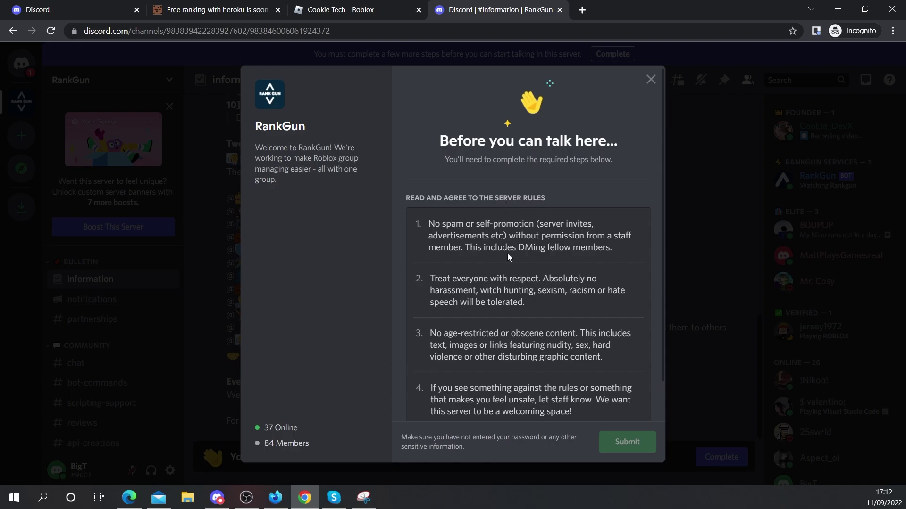
scroll(463, 225, down, 1)
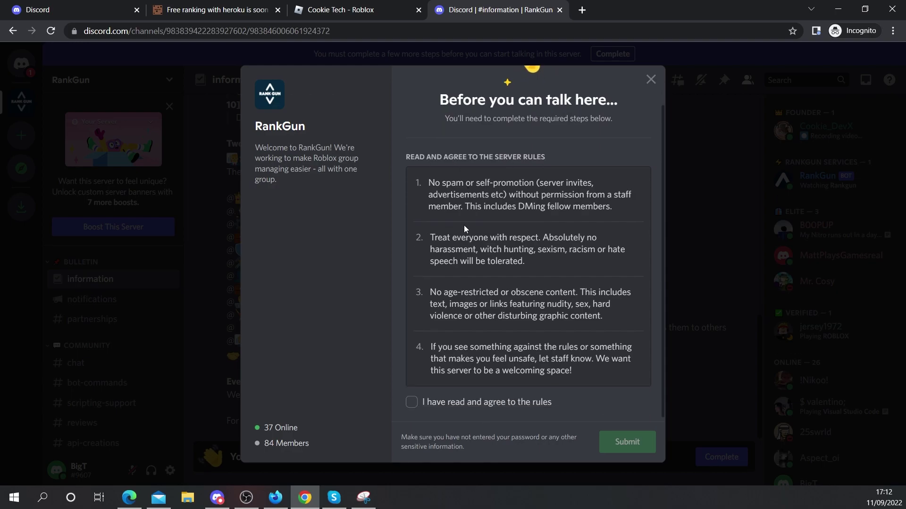
click(484, 405)
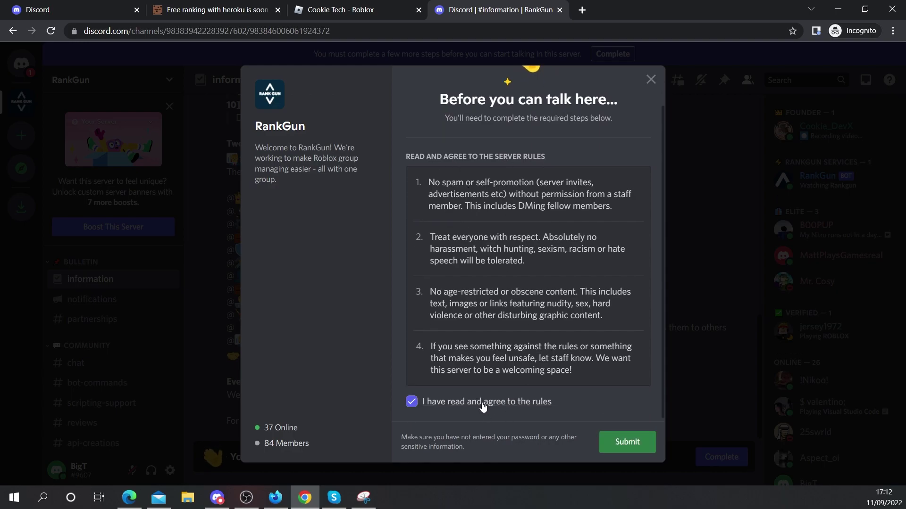
click(619, 433)
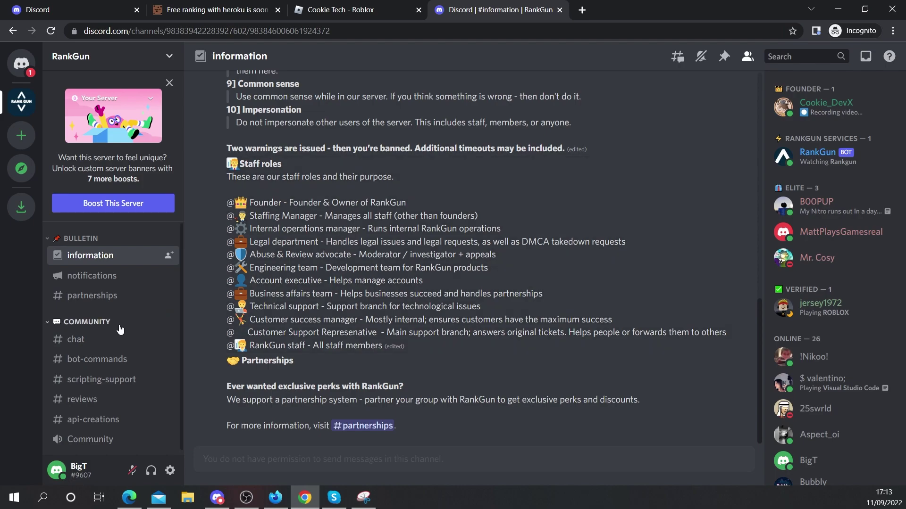
Consult the Free purchase documentation and run the /freeaccount command in the RankGun server's bot-commands channel
click(112, 365)
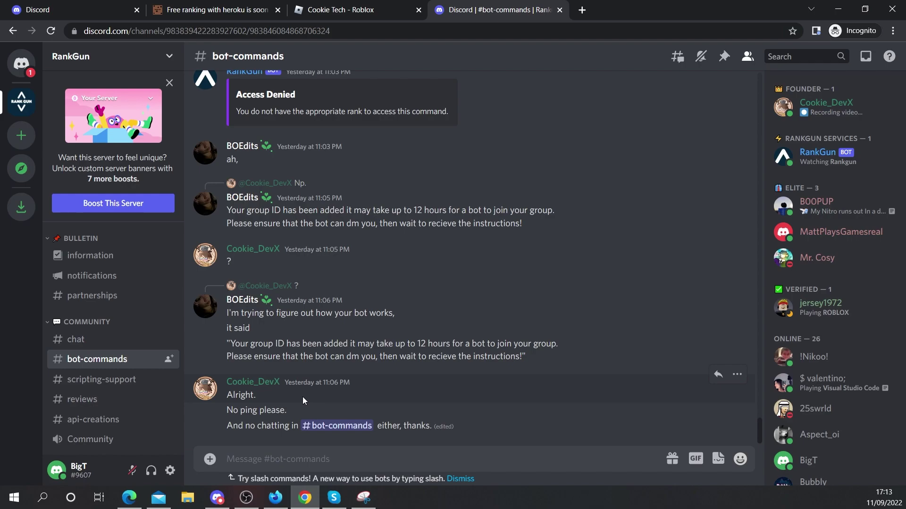
click(62, 9)
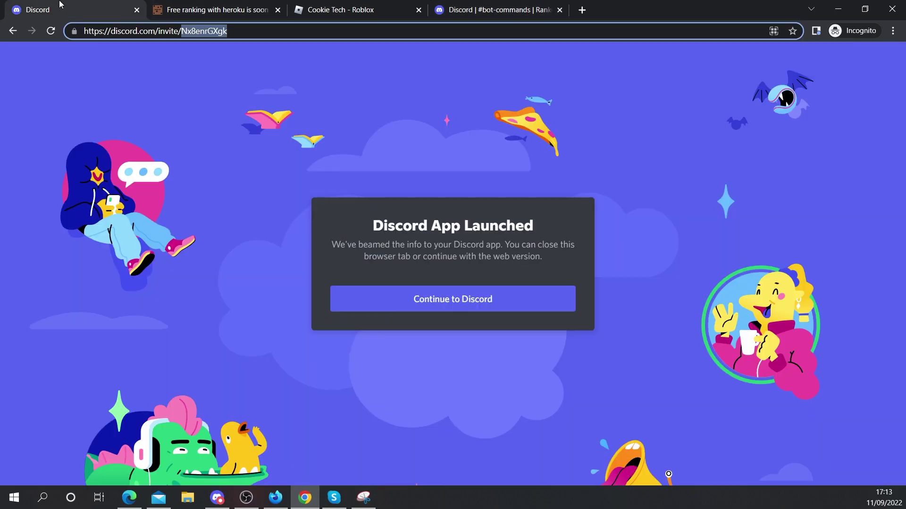
click(11, 32)
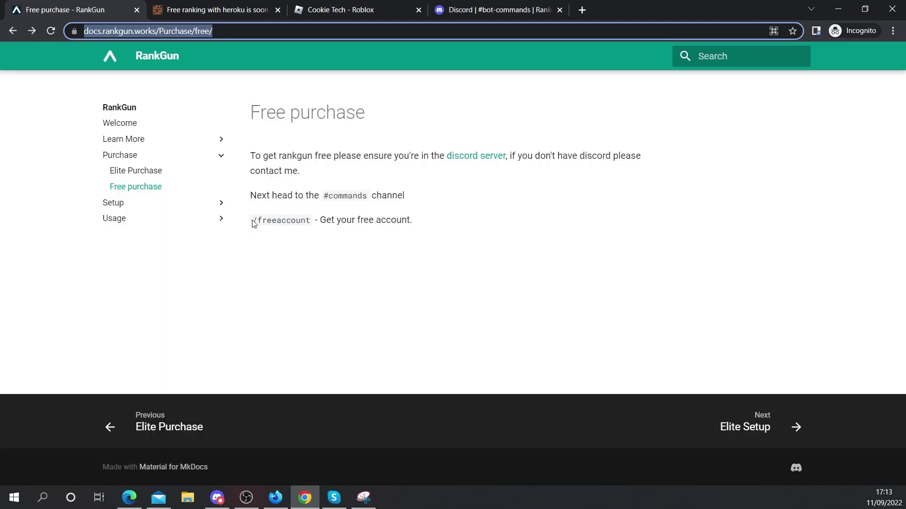
click(497, 11)
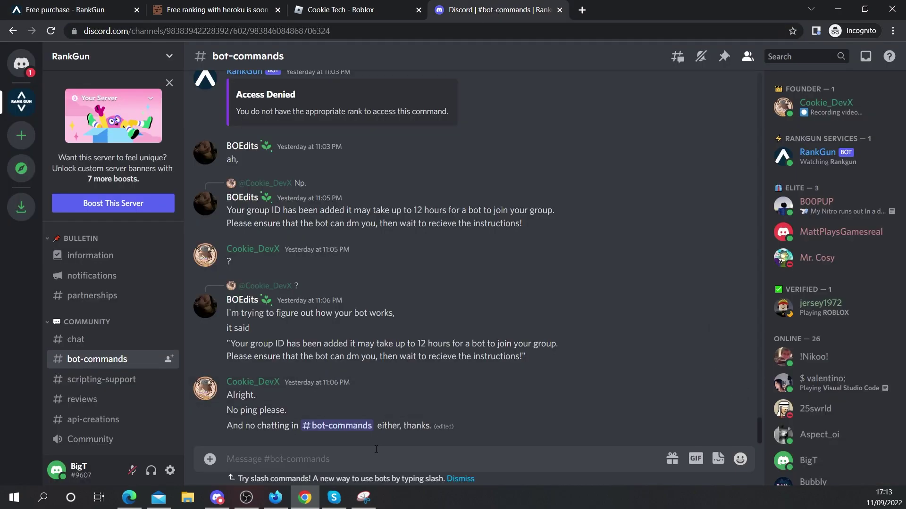
text(/free)
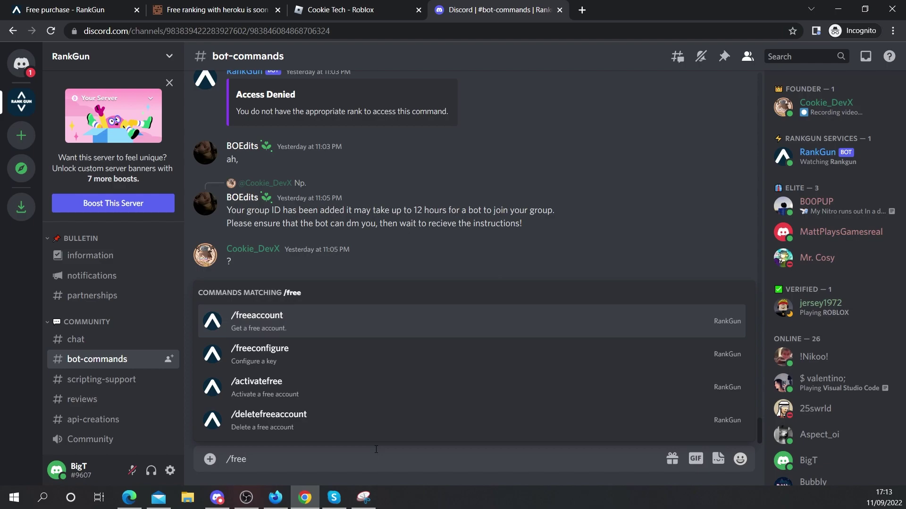
key(Return)
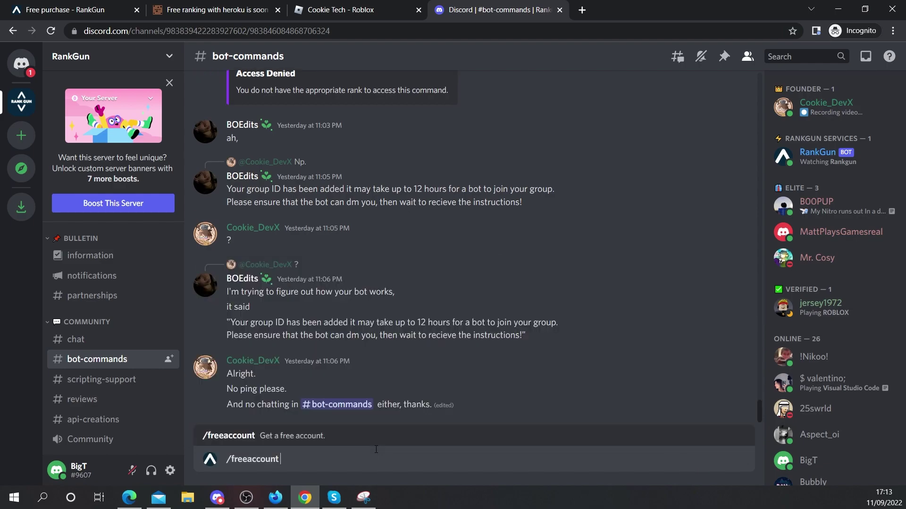
key(Return)
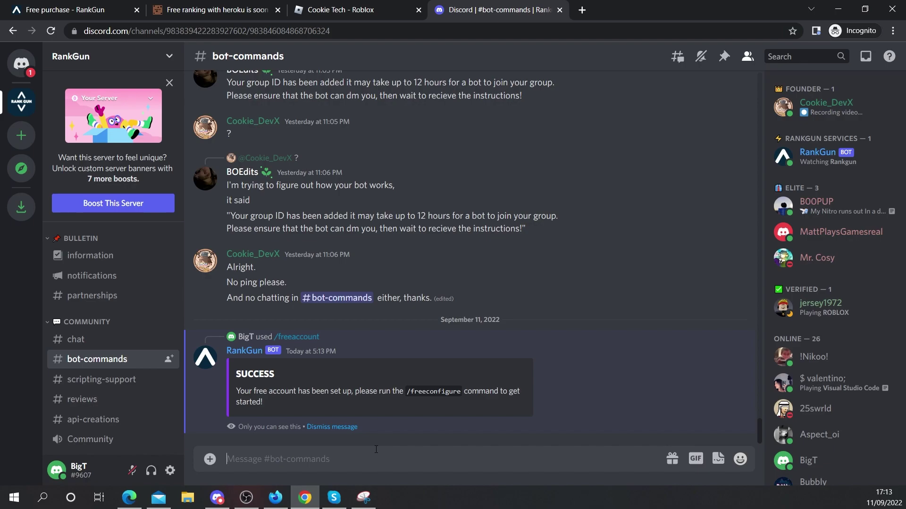
Run the /freeconfigure command in bot-commands and choose the Group option to configure the group ID
text(/free)
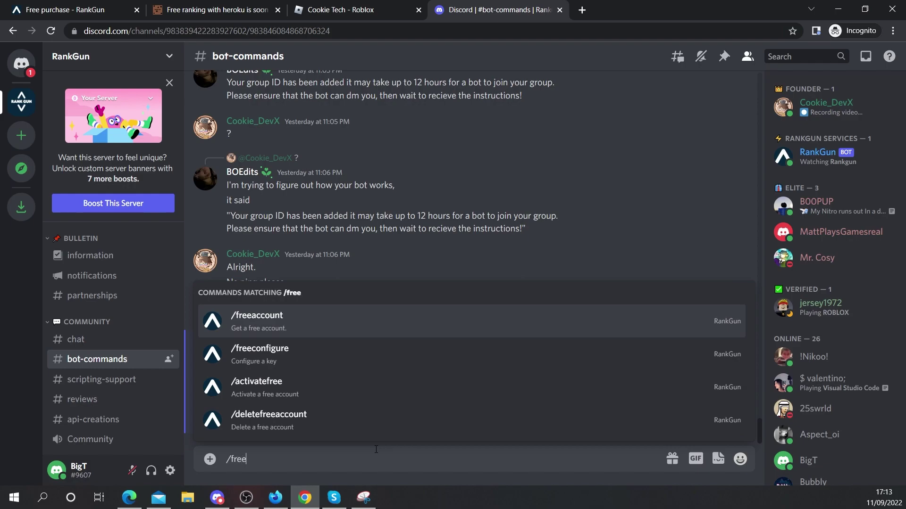
key(Tab)
key(ctrl+1)
key(ctrl+Tab)
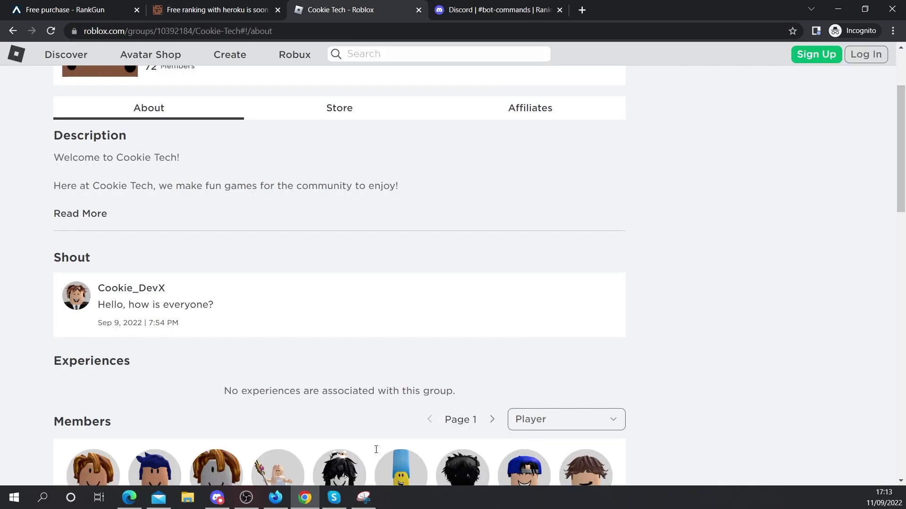
key(ctrl+Tab)
key(Tab)
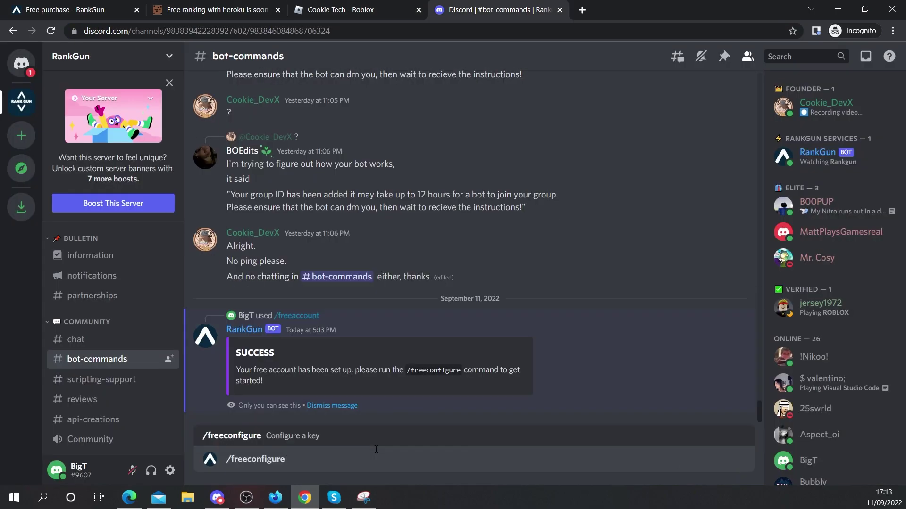
key(Return)
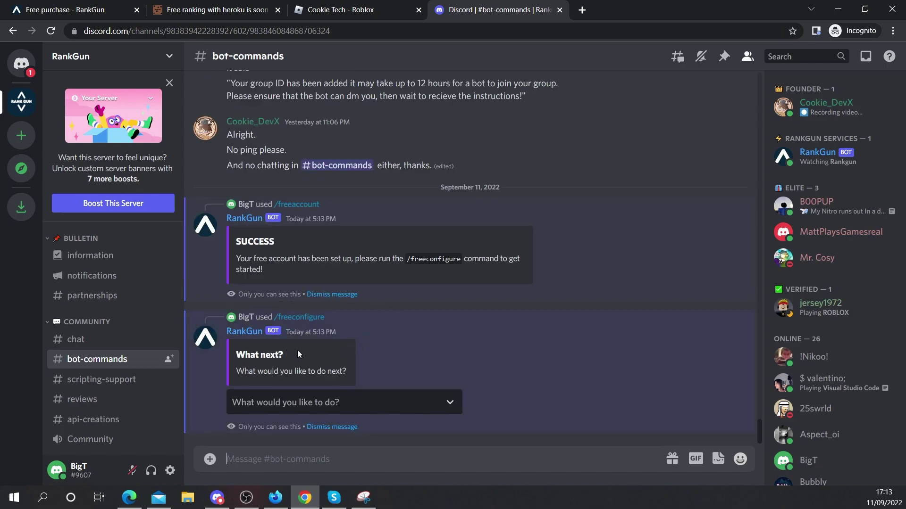
click(368, 404)
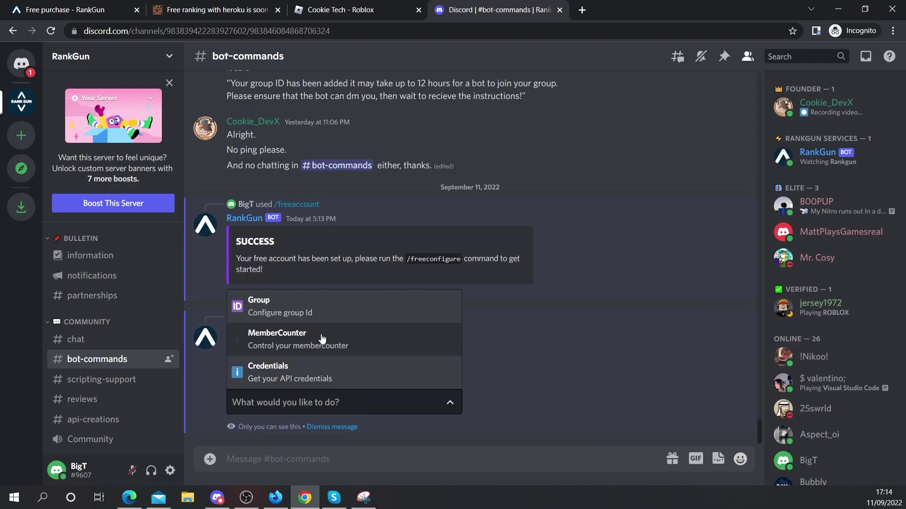
click(339, 315)
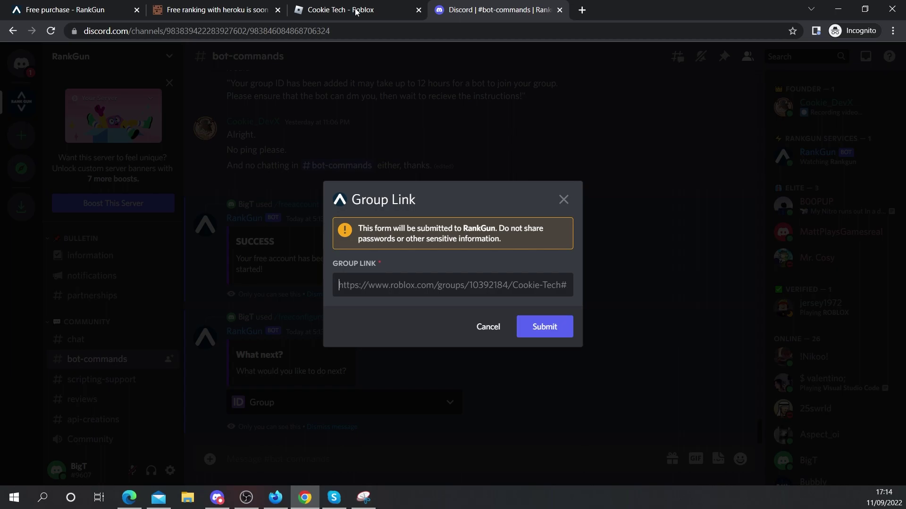
Copy the web address of the Cookie Tech group page on Roblox
click(331, 11)
scroll(445, 199, down, 1)
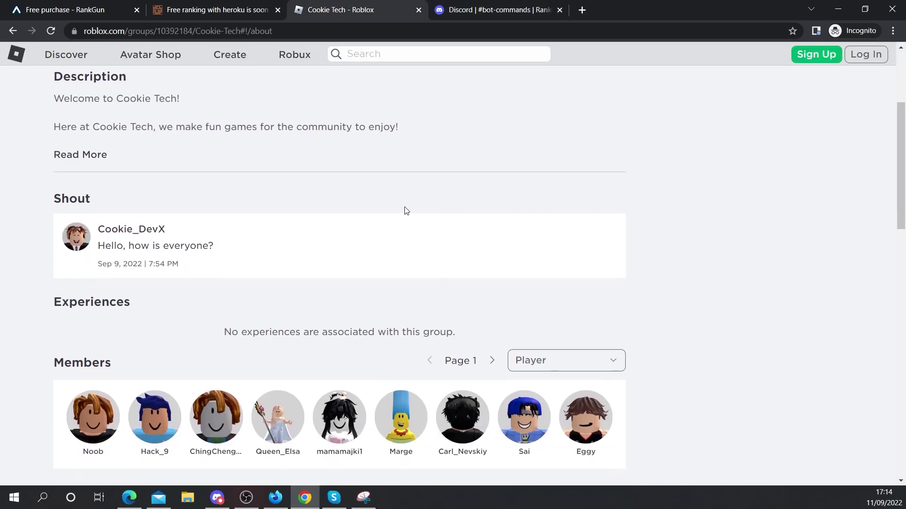
scroll(609, 283, up, 4)
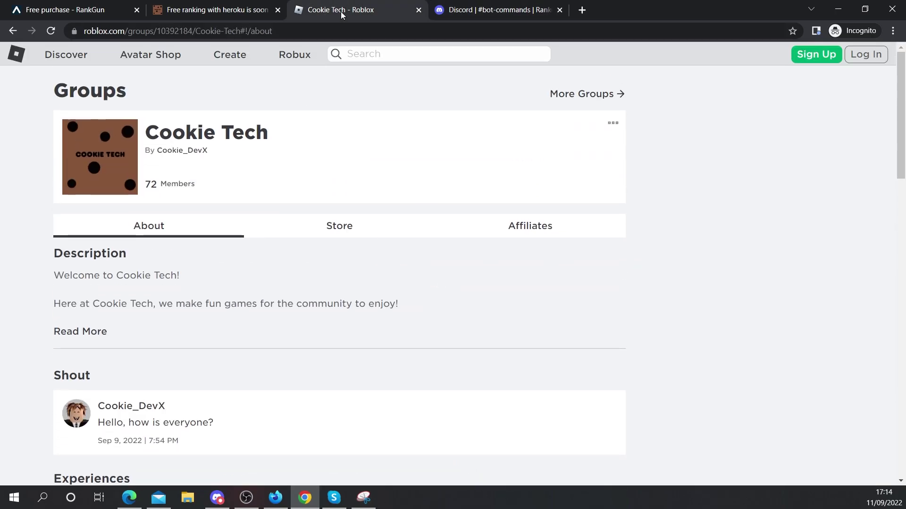
click(225, 35)
right_click(225, 35)
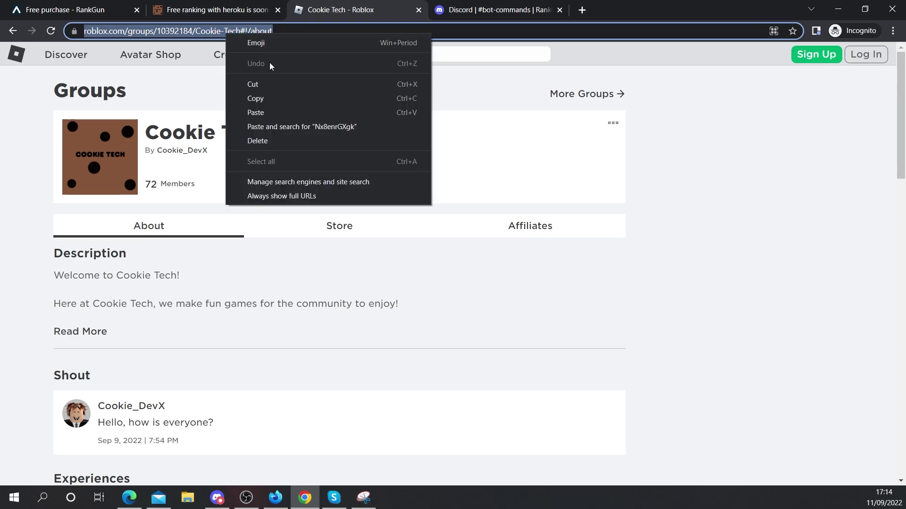
click(265, 98)
Enter the copied Cookie Tech group address as the Group Link in RankGun's Discord form and submit it
click(495, 10)
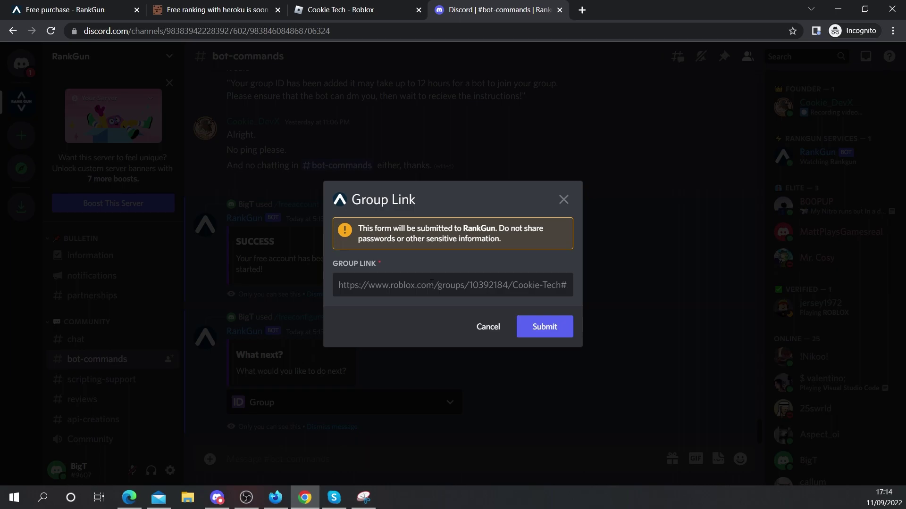
click(431, 284)
key(ctrl+v)
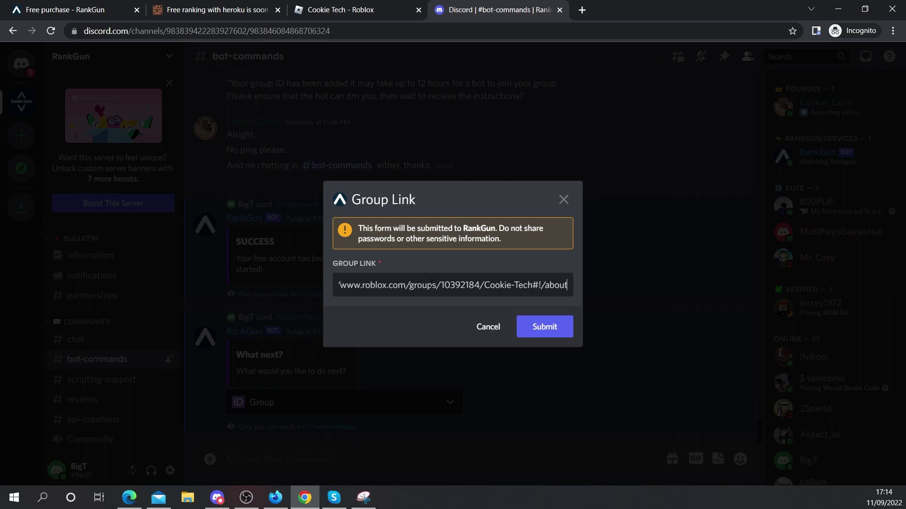
click(570, 324)
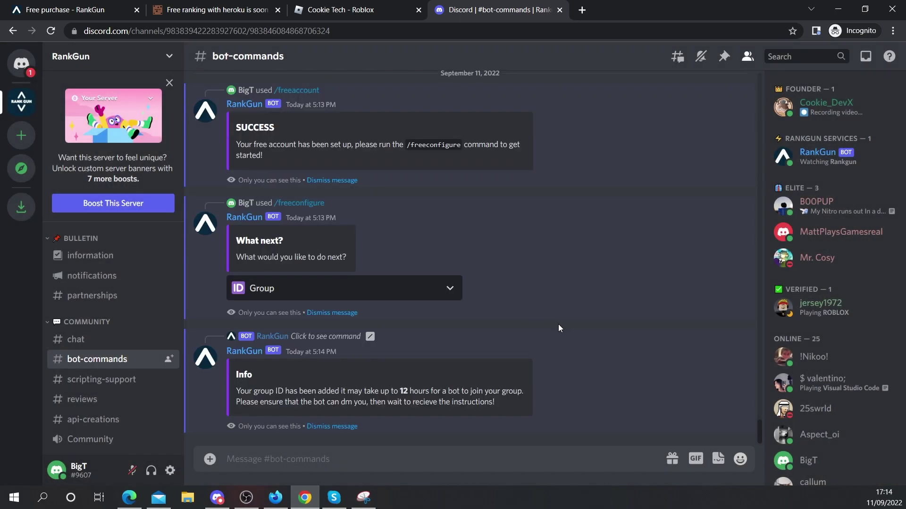
Read the RankGun bot's reply in bot-commands and its direct message about the group activation
drag(249, 390, 353, 402)
click(388, 394)
drag(292, 398, 394, 402)
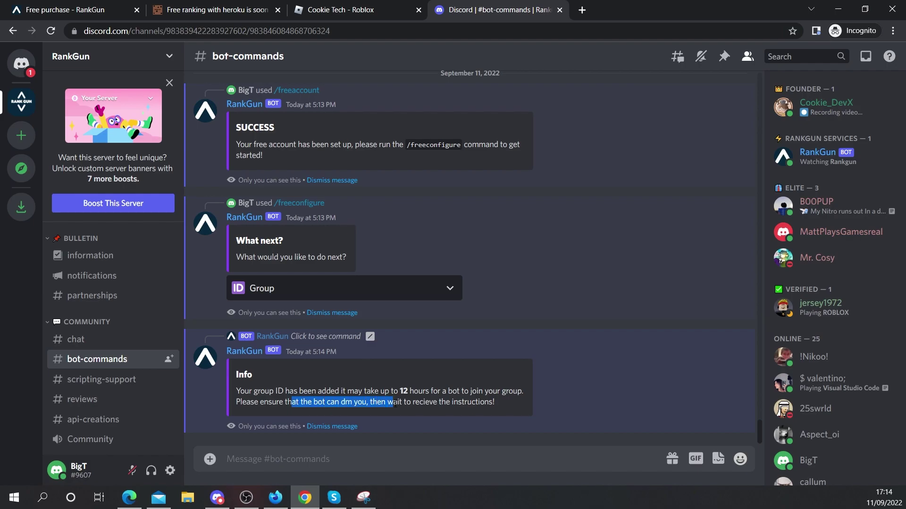
click(395, 404)
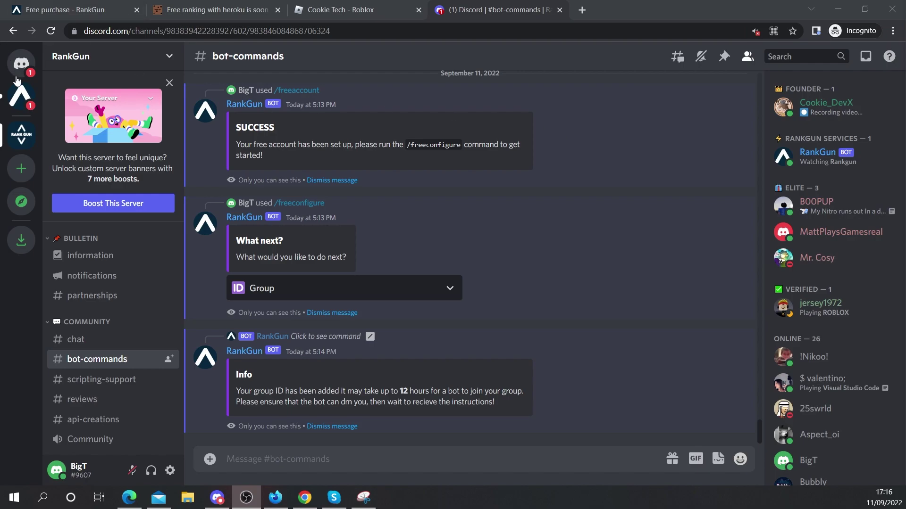
click(23, 94)
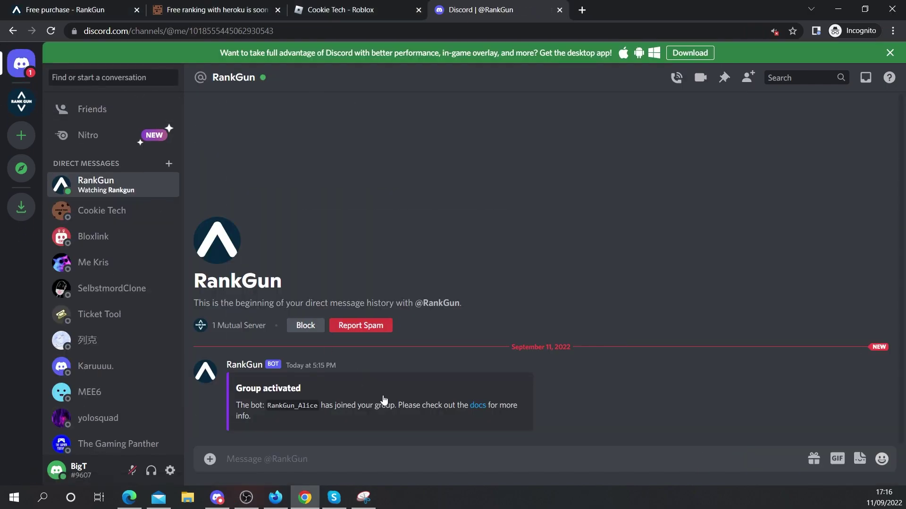
drag(240, 389, 349, 412)
click(350, 412)
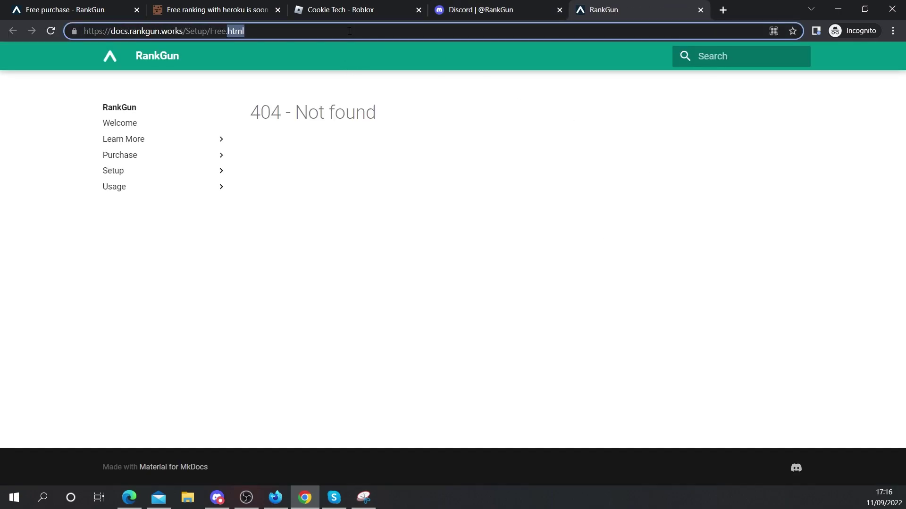
Correct the RankGun docs address by removing the .html ending and load the Free Setup page
key(BackSpace)
key(BackSpace)
key(Return)
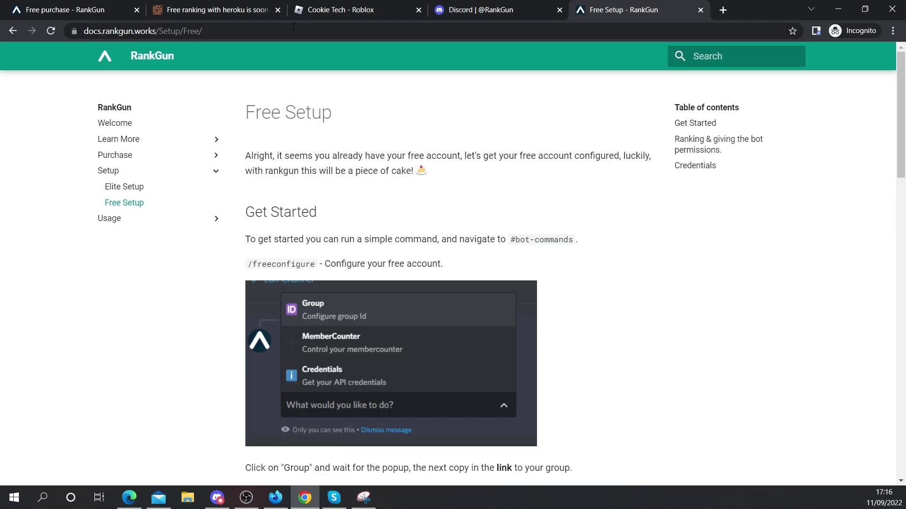
Read the Free Setup documentation from the introduction through the section on ranking and giving the bot permissions
drag(264, 155, 330, 155)
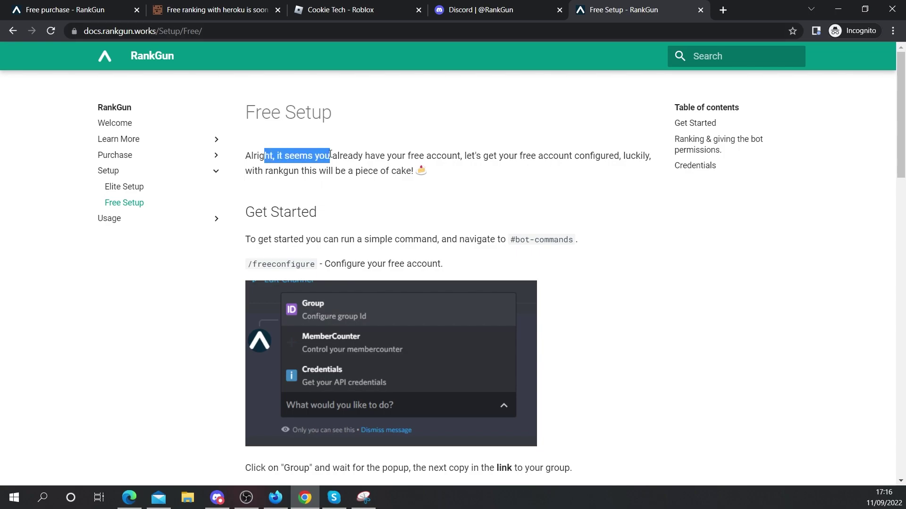
click(330, 155)
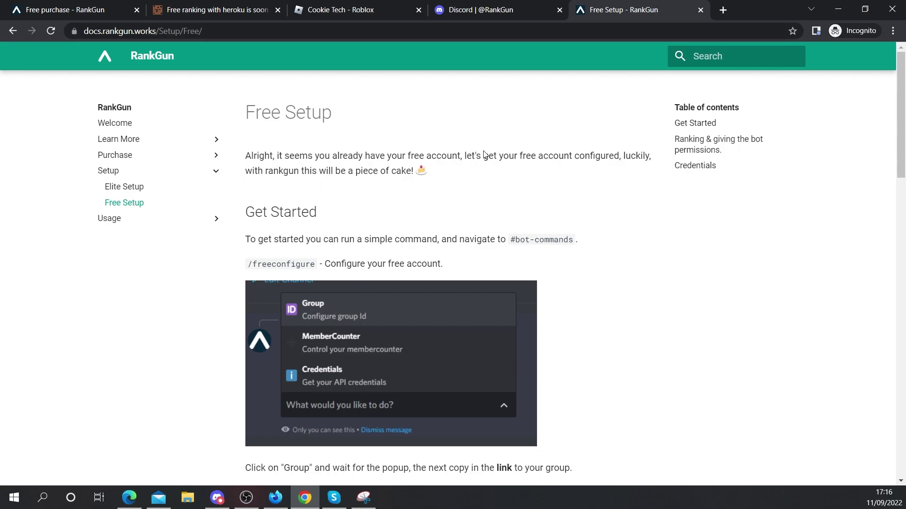
drag(476, 155, 542, 161)
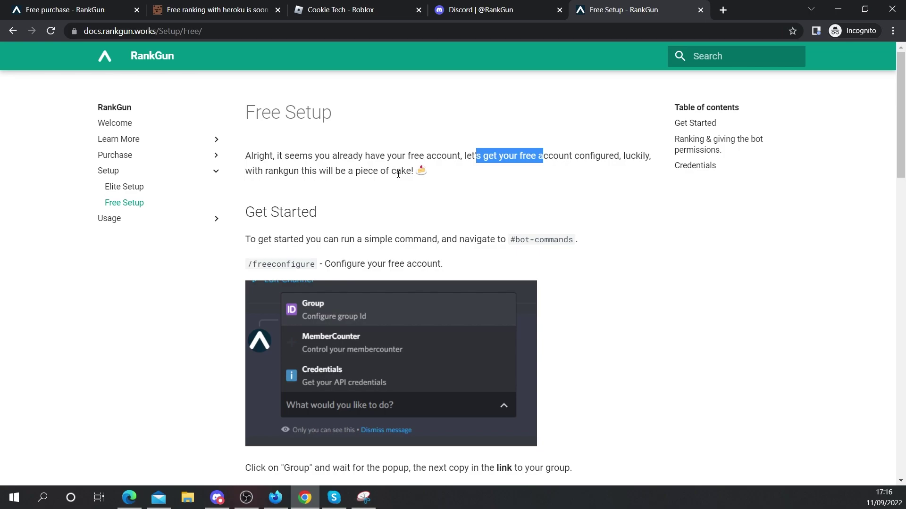
drag(373, 171, 402, 173)
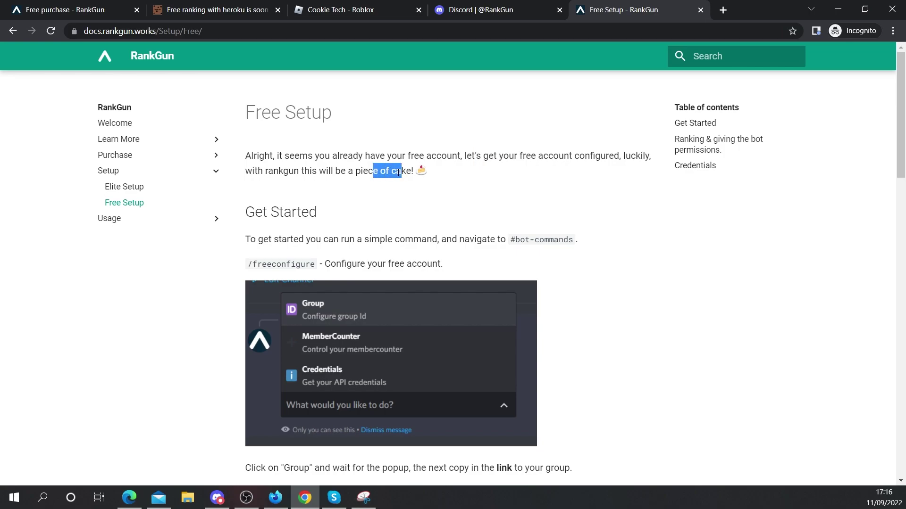
scroll(381, 207, down, 7)
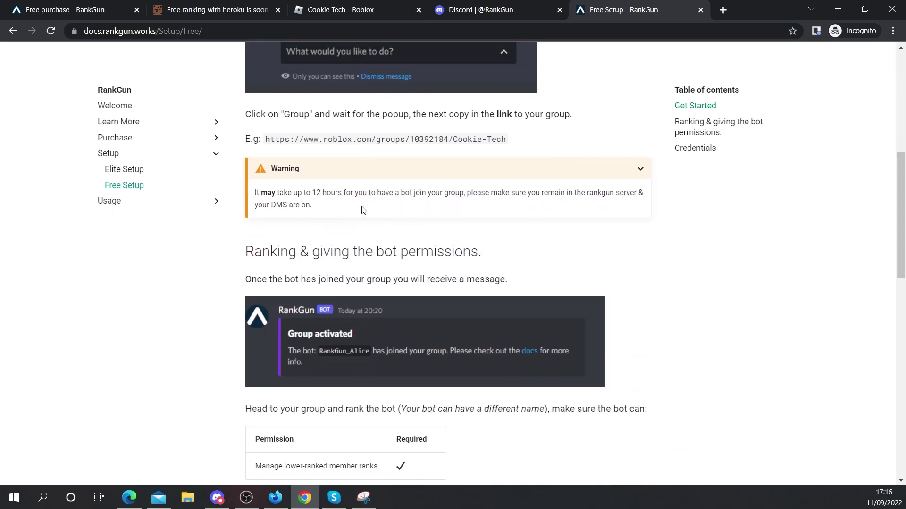
scroll(363, 209, down, 2)
drag(239, 134, 301, 133)
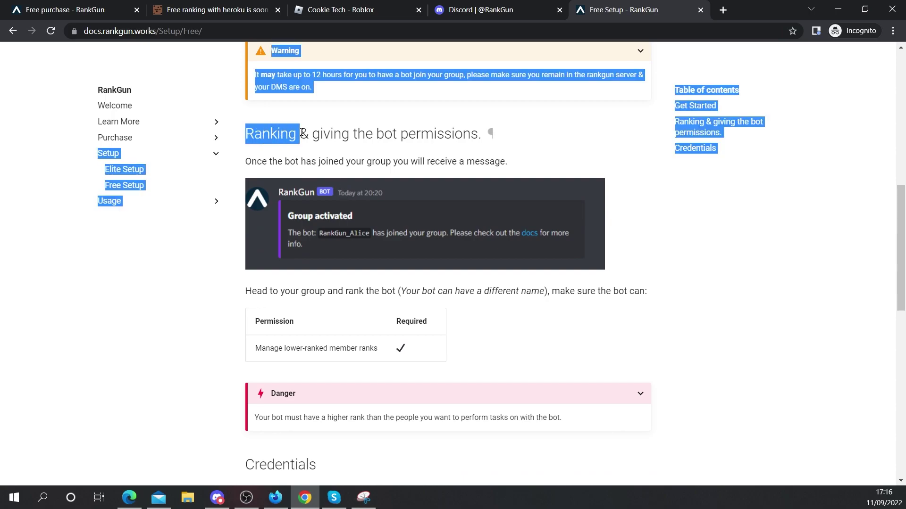
click(326, 131)
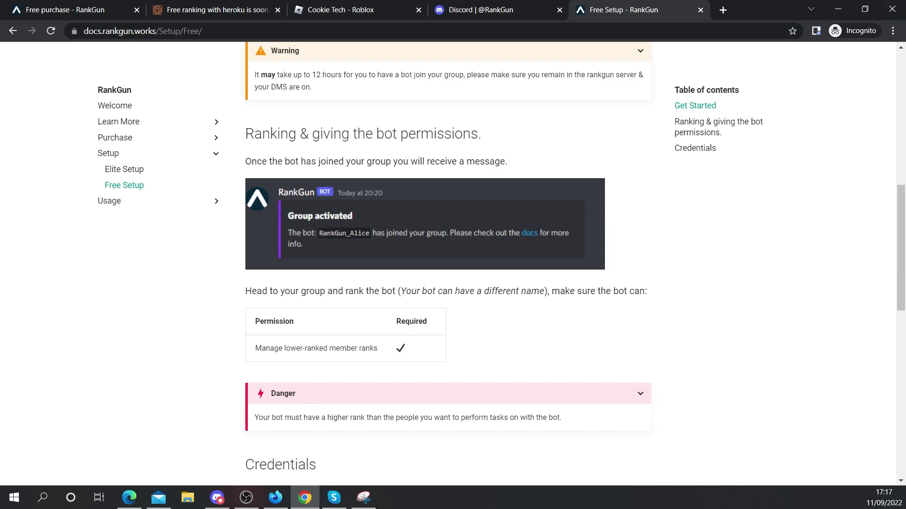
Switch to Edge, open the Cookie Tech group's member configuration and set RankGun_Alice's role to Developer
key(alt+Tab)
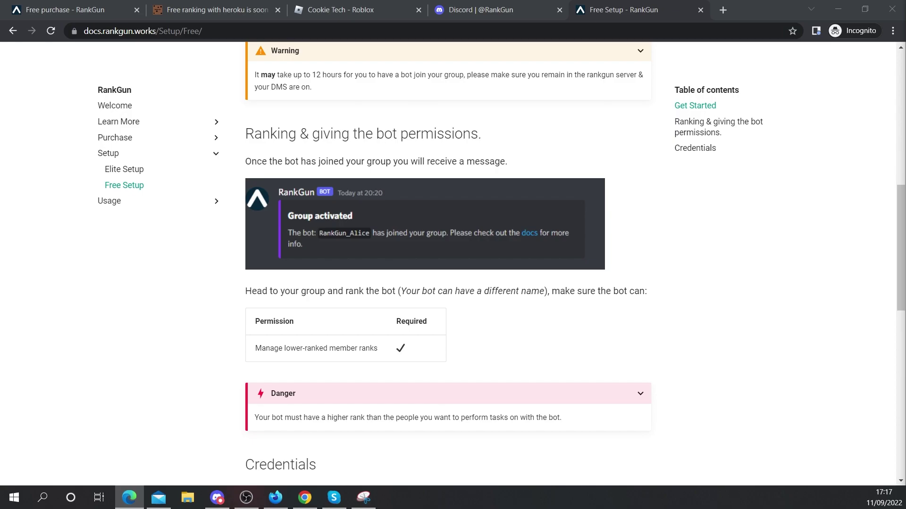
drag(905, 163, 519, 123)
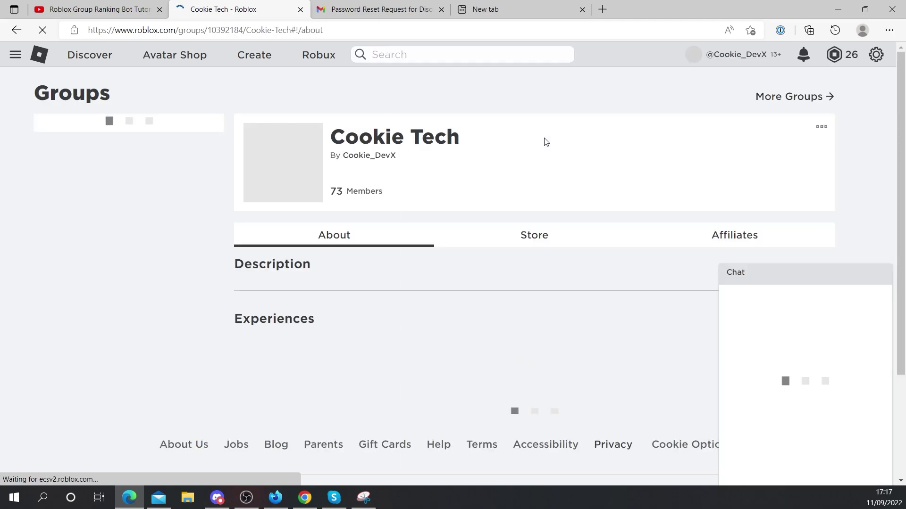
scroll(585, 201, down, 8)
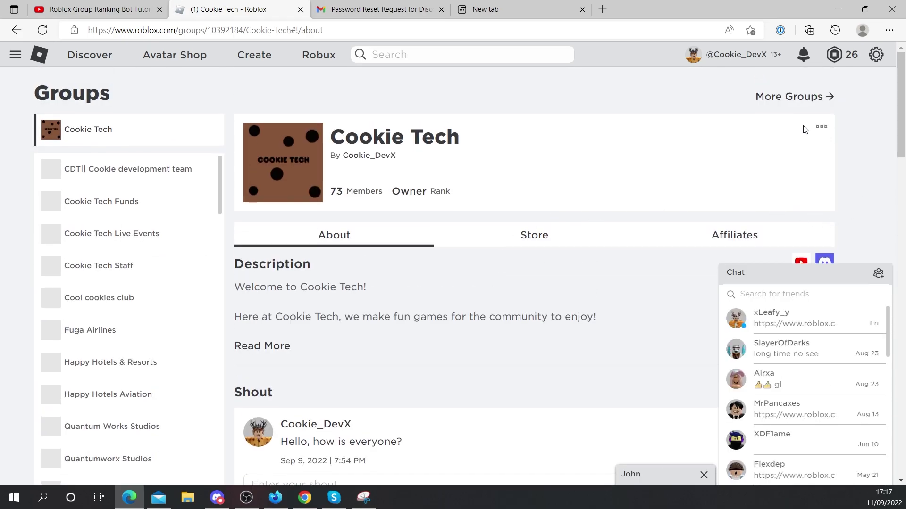
click(821, 127)
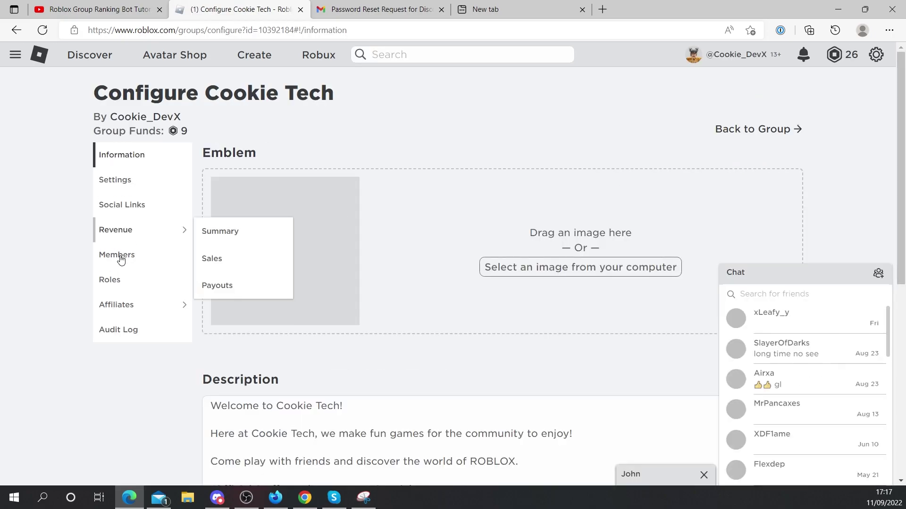
click(122, 259)
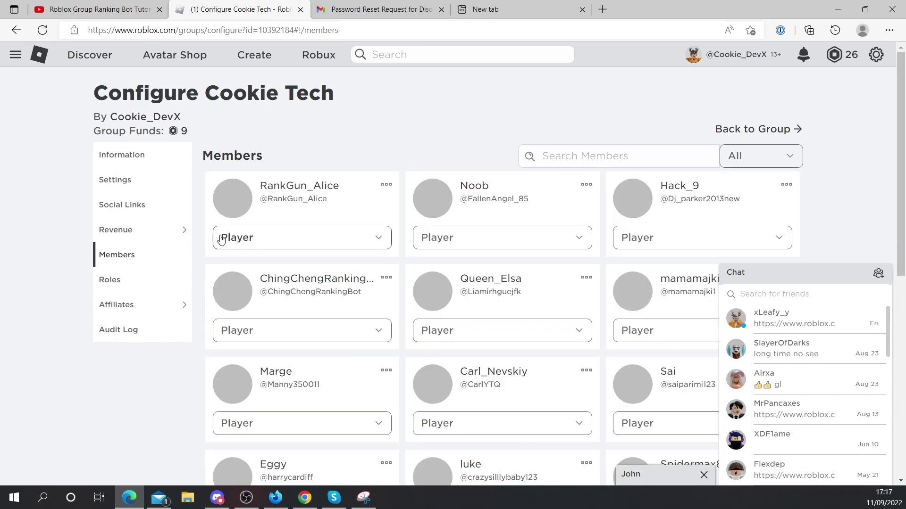
click(235, 236)
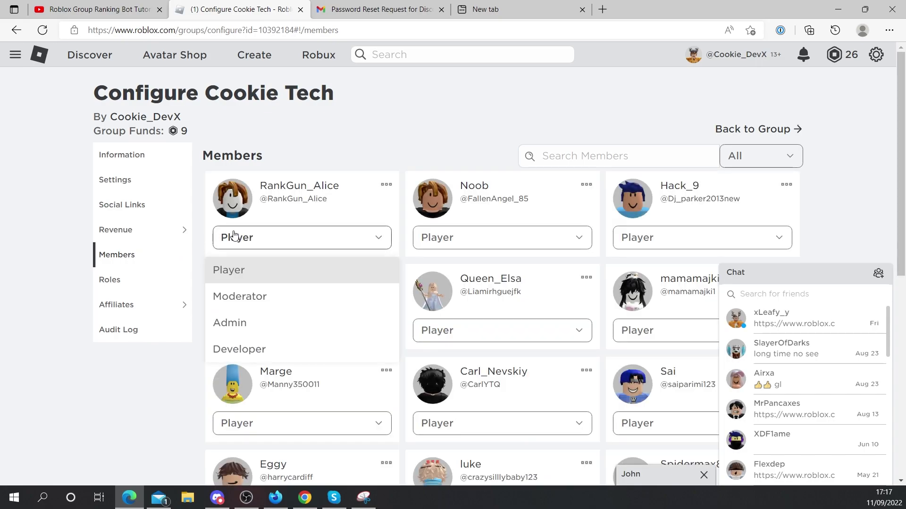
click(252, 355)
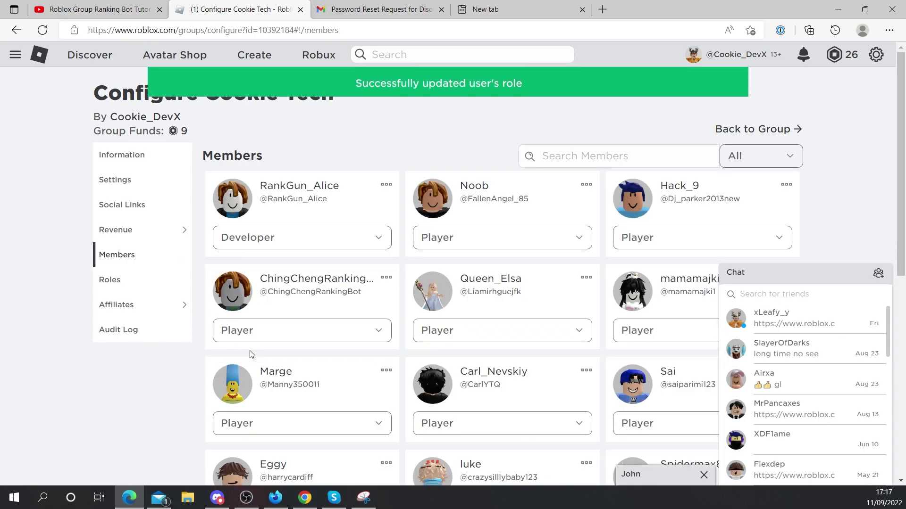